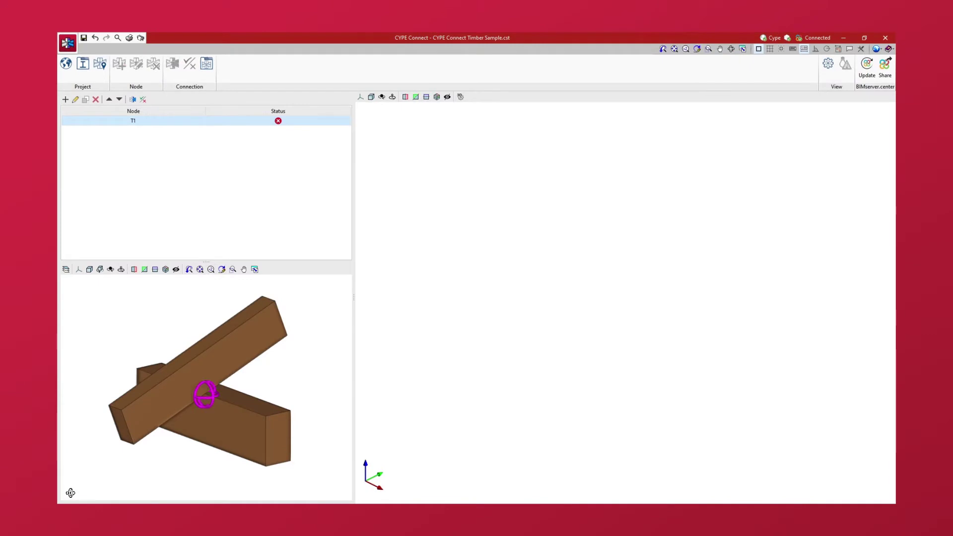
# Open node T1's connection editor and enable PLATE1, PLATE2, PLATE-CUT1, WELD1 and BOLTS1, centring the bracket in view
pyautogui.moveTo(71, 493); pyautogui.dragTo(365, 493, button='middle')
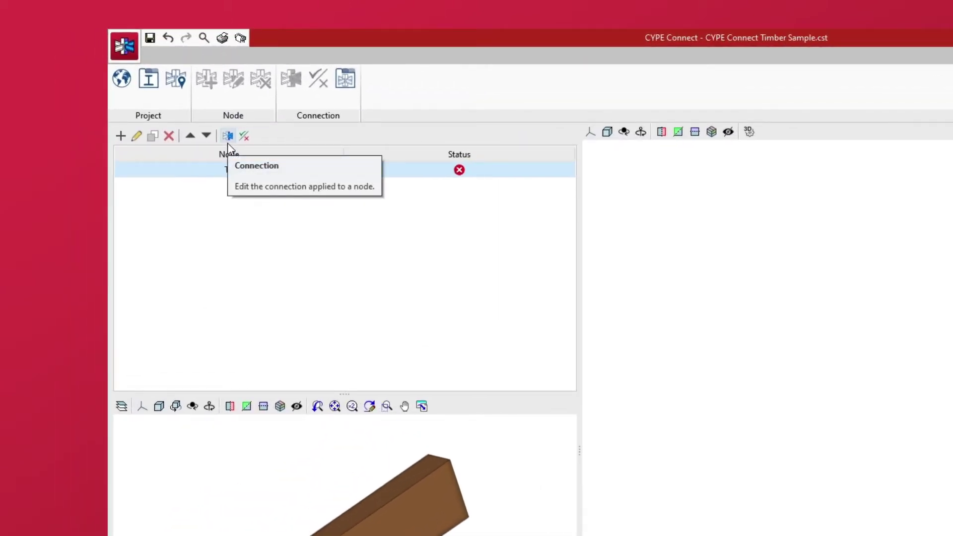
pyautogui.click(228, 136)
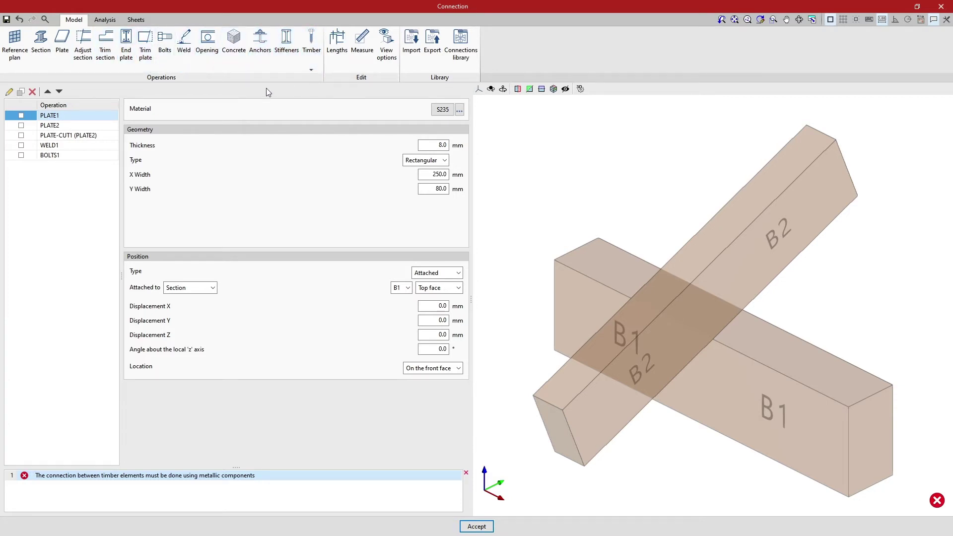
pyautogui.click(21, 117)
pyautogui.click(21, 126)
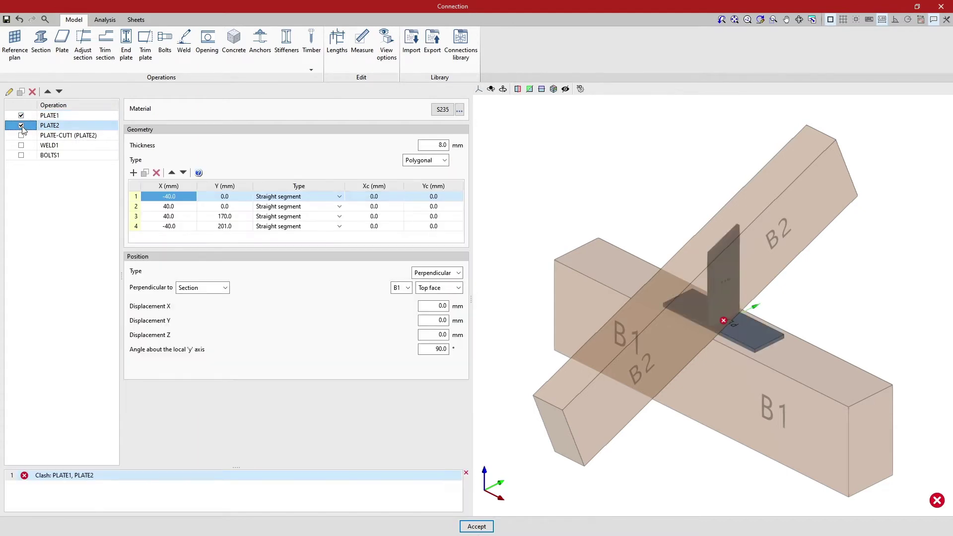
pyautogui.click(21, 135)
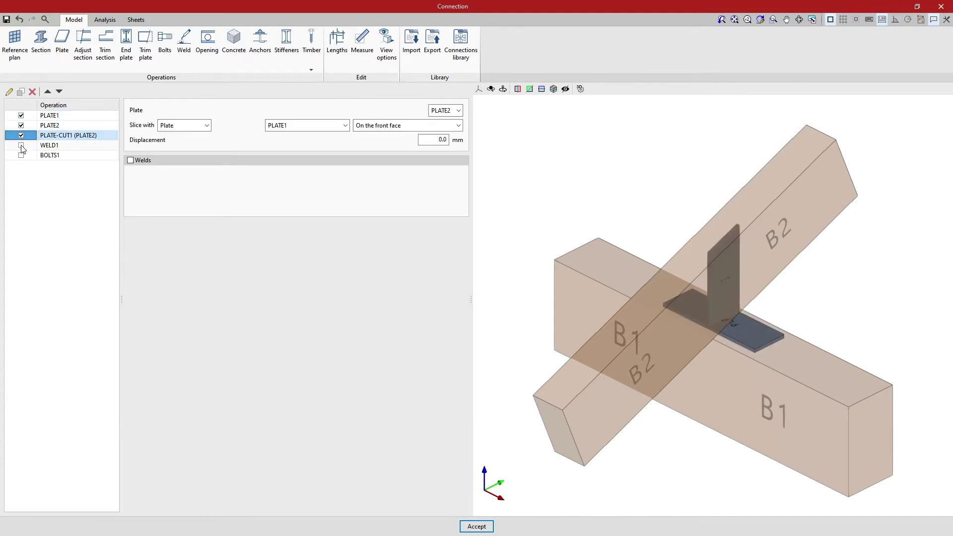
pyautogui.click(21, 146)
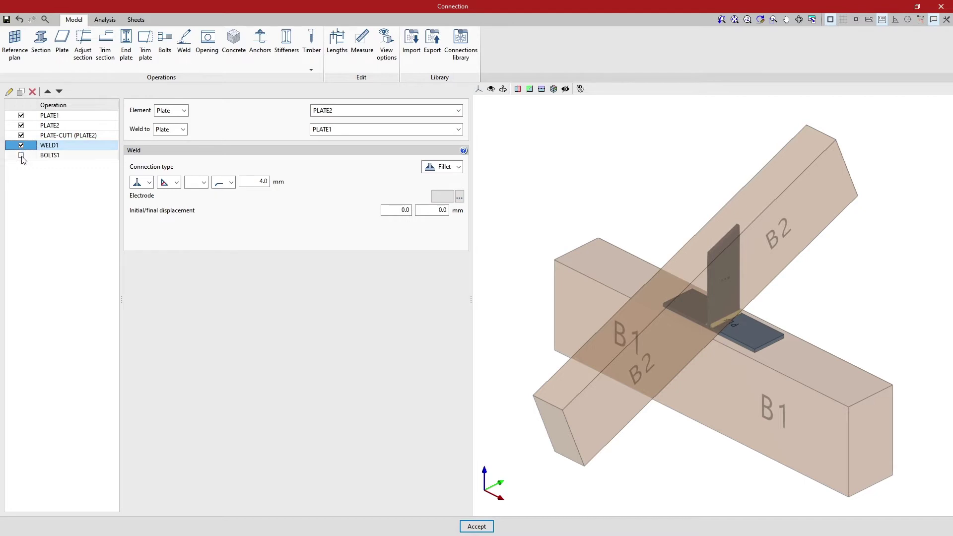
pyautogui.click(22, 155)
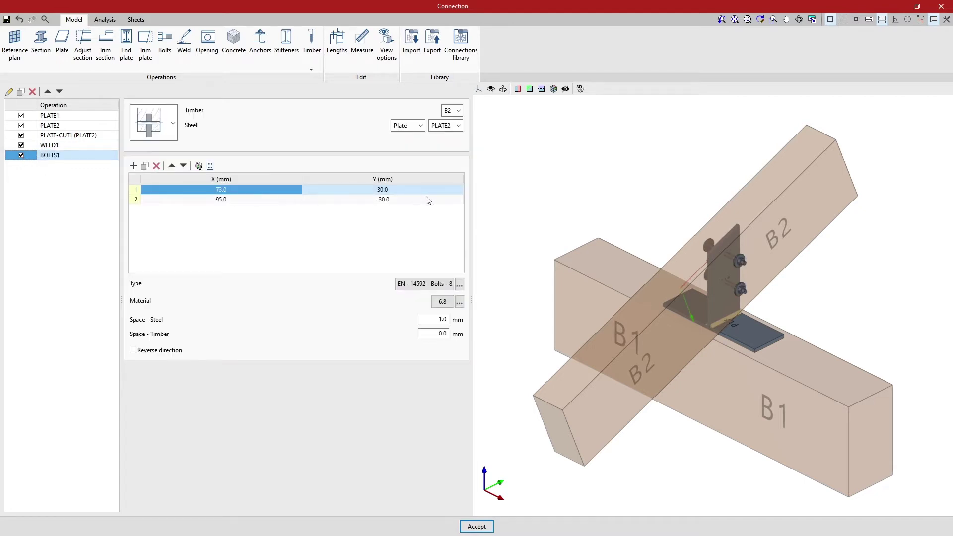
pyautogui.scroll(3, 696, 194)
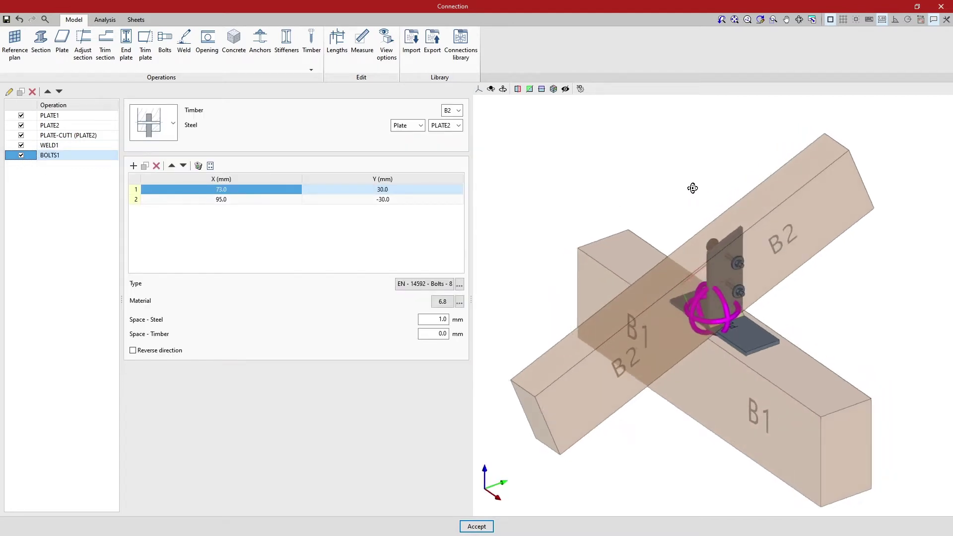
pyautogui.moveTo(698, 195); pyautogui.dragTo(637, 167, button='middle')
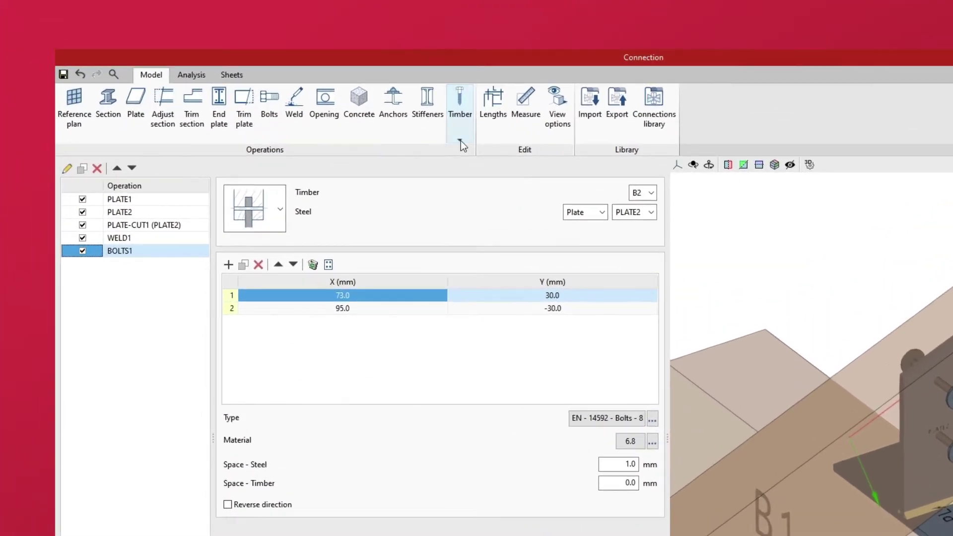
# Add a timber Screws operation joining steel plate PLATE1 to timber beam B1
pyautogui.click(461, 141)
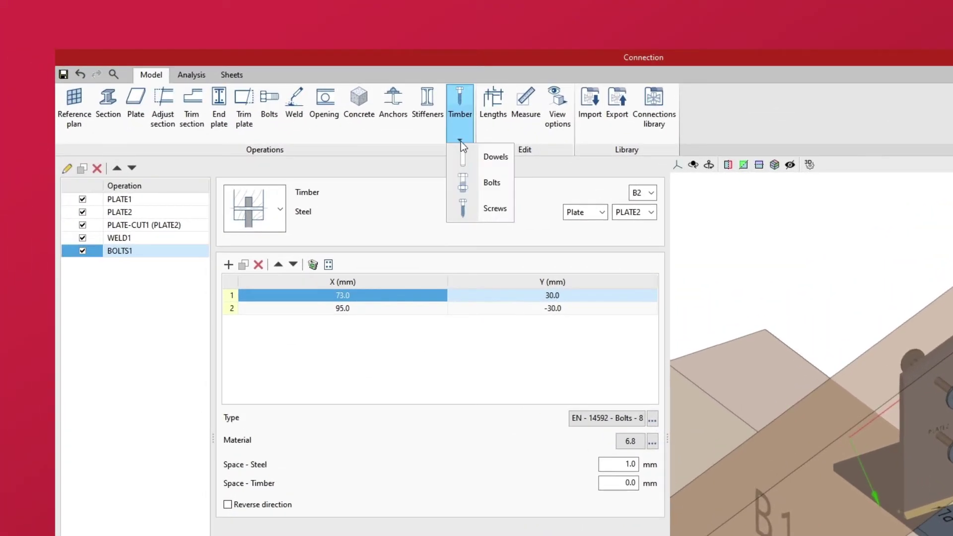
pyautogui.click(476, 217)
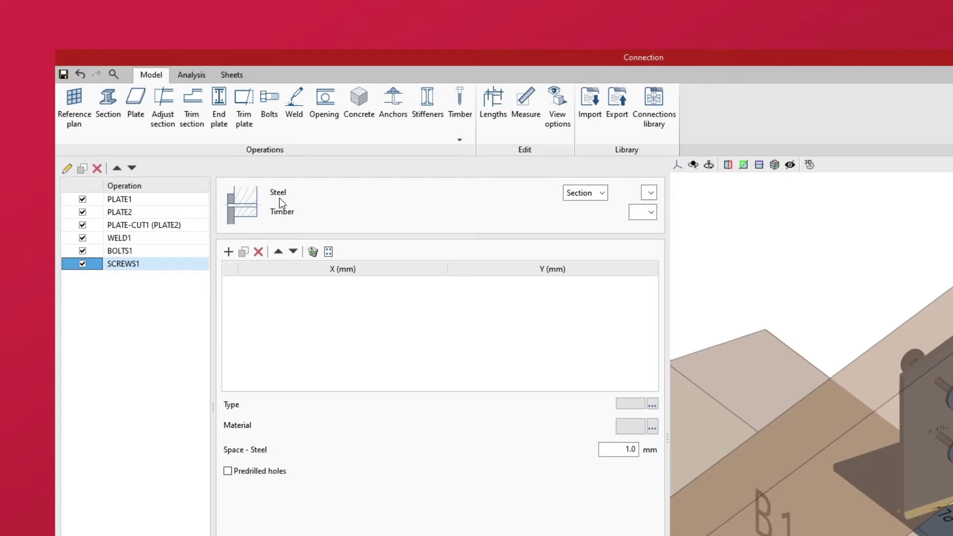
pyautogui.click(599, 195)
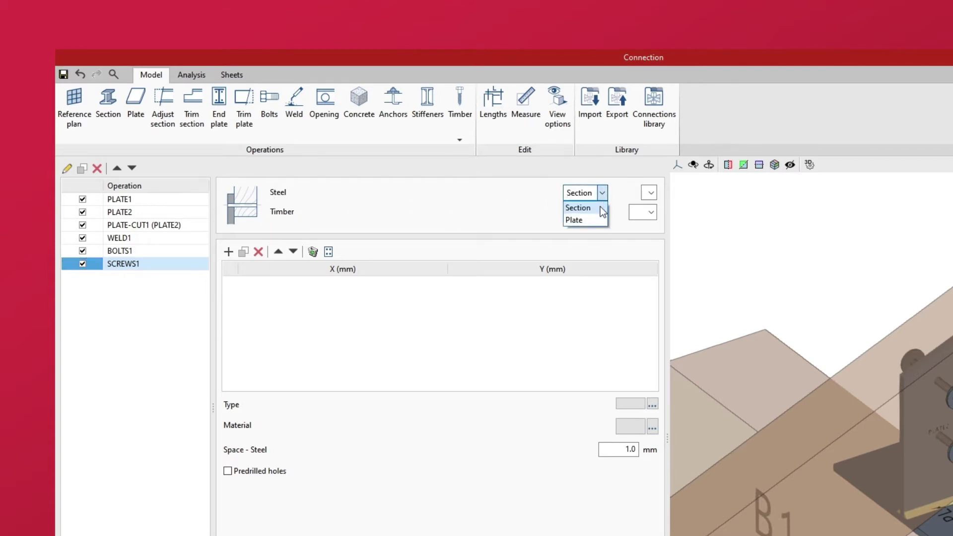
pyautogui.click(601, 219)
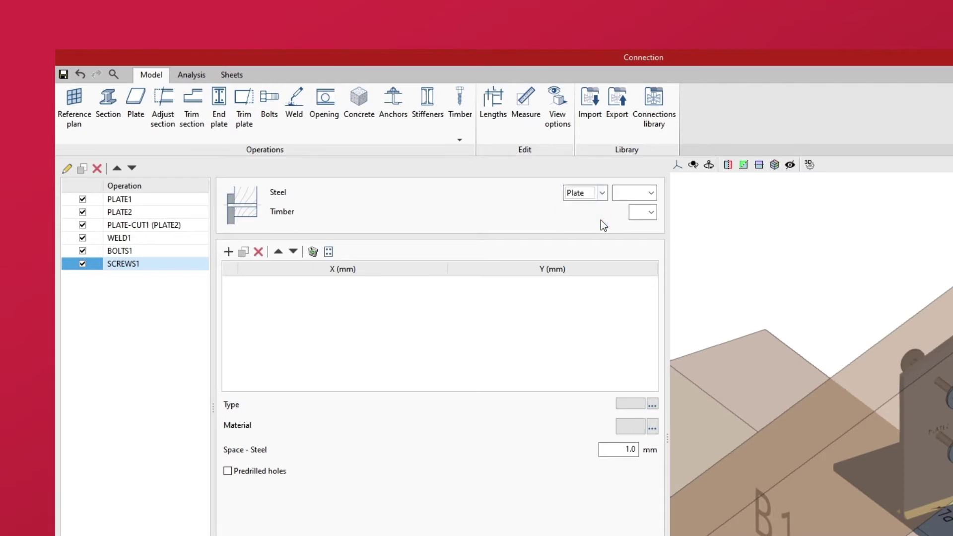
pyautogui.click(650, 194)
pyautogui.click(652, 208)
pyautogui.click(651, 215)
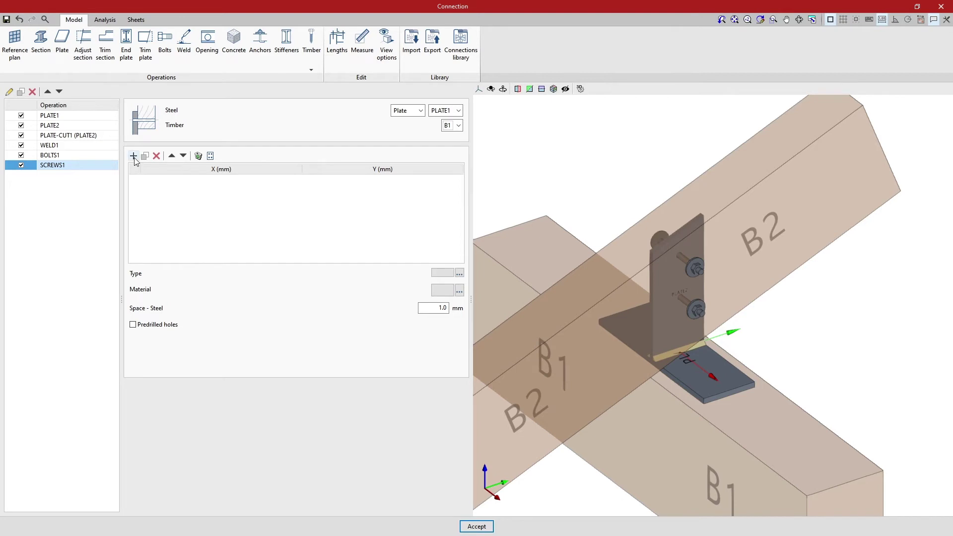
pyautogui.click(134, 157)
pyautogui.click(134, 157)
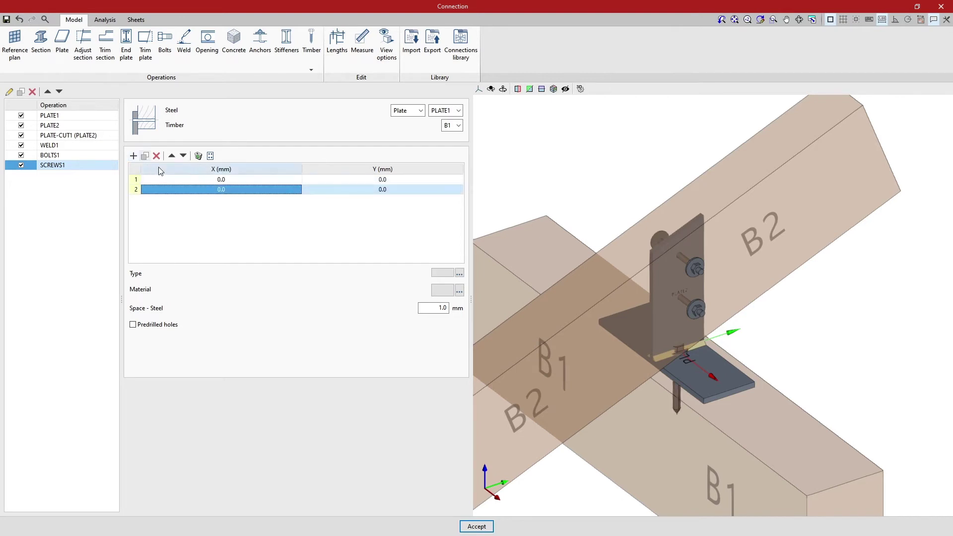
pyautogui.click(232, 182)
pyautogui.write('10')
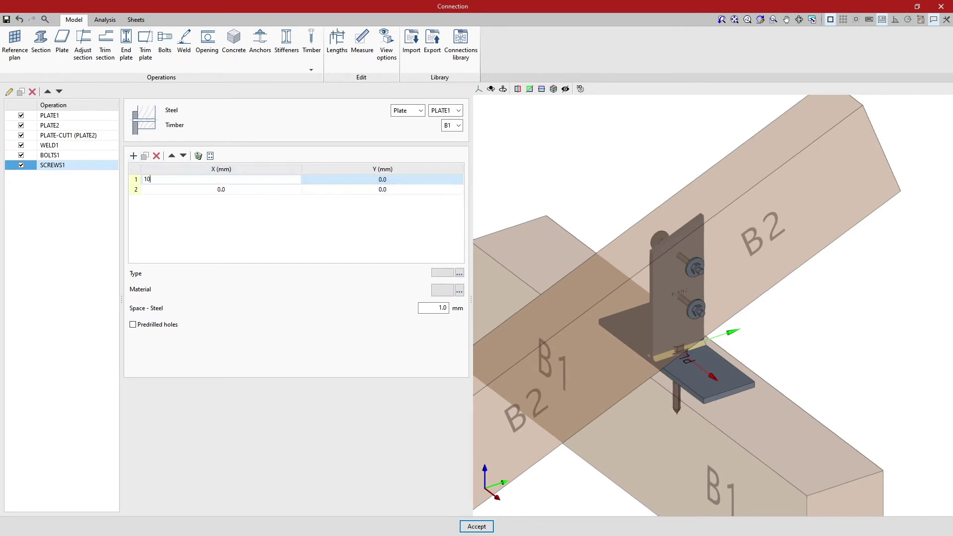
pyautogui.write('5')
pyautogui.press('Tab')
pyautogui.write('-18')
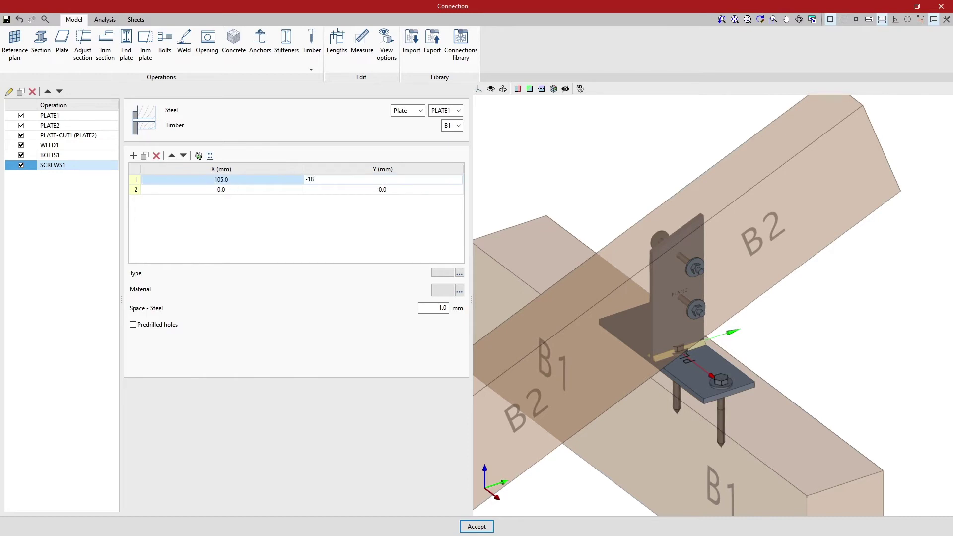
pyautogui.press('Tab')
pyautogui.write('63')
pyautogui.press('Tab')
pyautogui.write('-18')
pyautogui.click(226, 179)
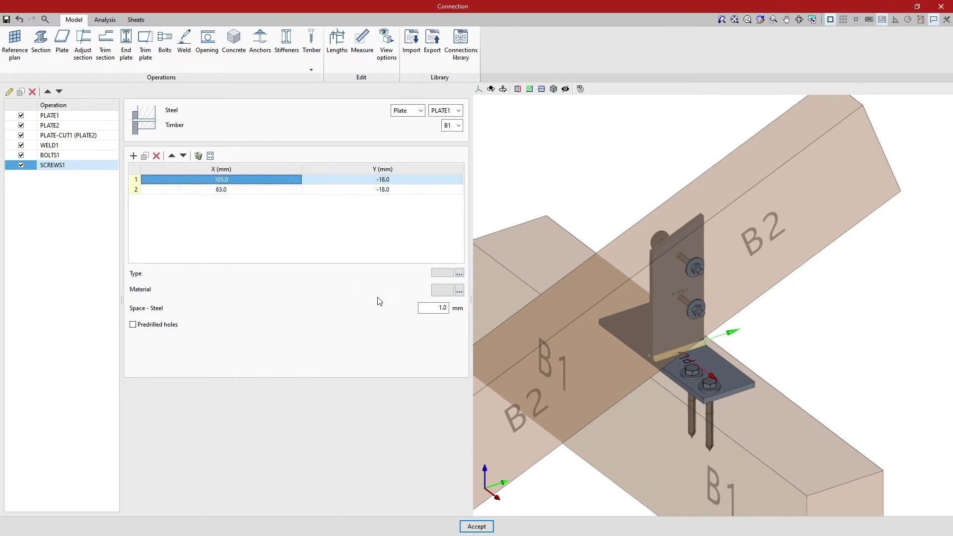
pyautogui.scroll(3, 588, 377)
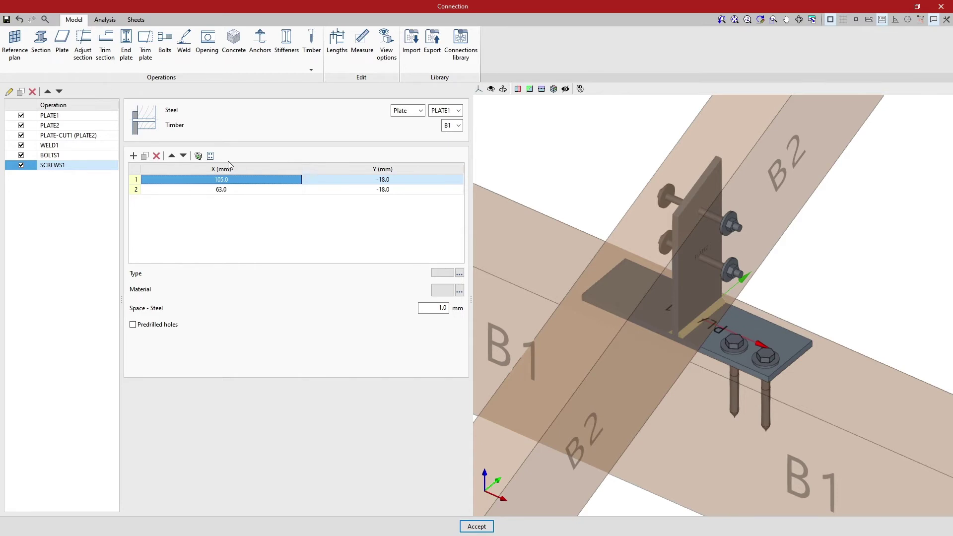
pyautogui.click(145, 157)
pyautogui.click(156, 156)
pyautogui.click(183, 156)
pyautogui.click(172, 157)
pyautogui.click(198, 156)
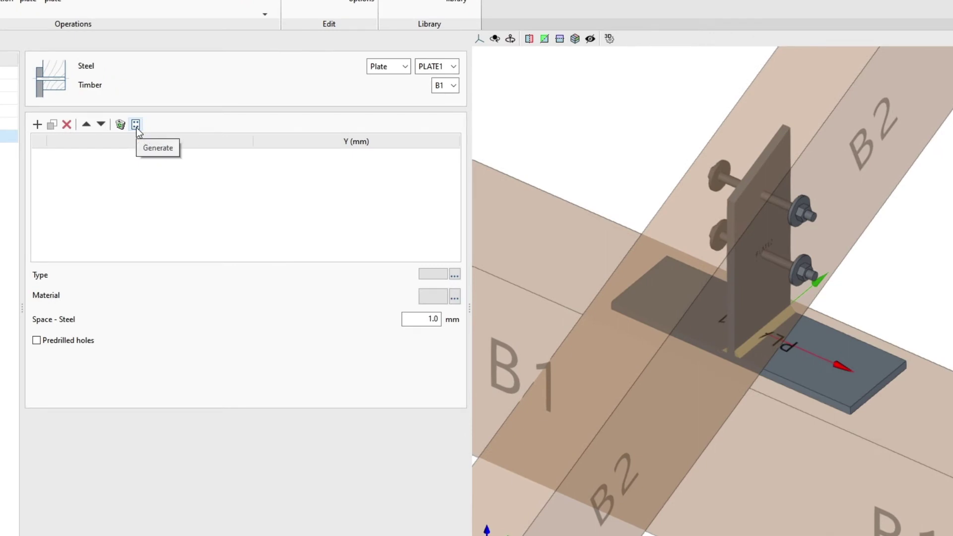
# Generate a 2 × 6 screw grid with rows starting at −18 mm, spaced 36 mm
pyautogui.click(136, 126)
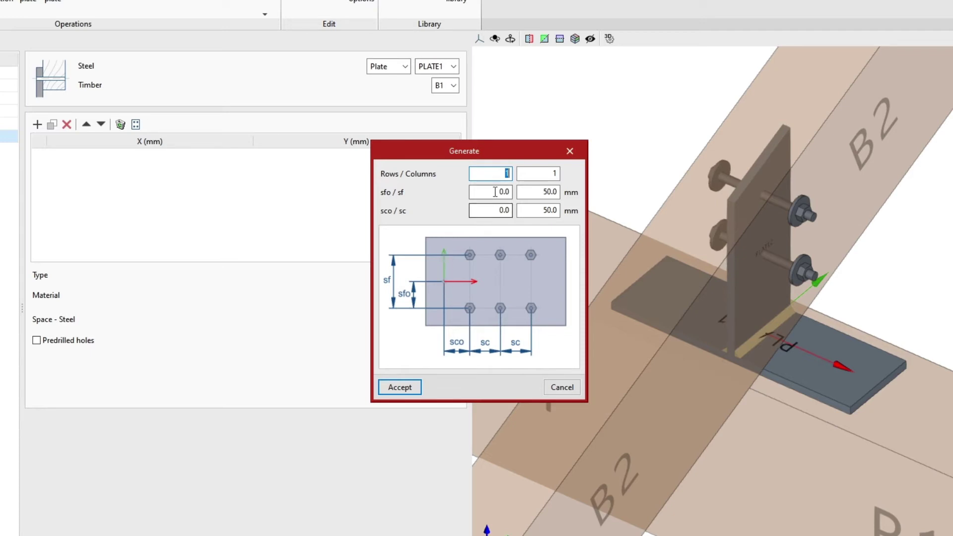
pyautogui.click(507, 173)
pyautogui.doubleClick(508, 173)
pyautogui.write('2')
pyautogui.press('Tab')
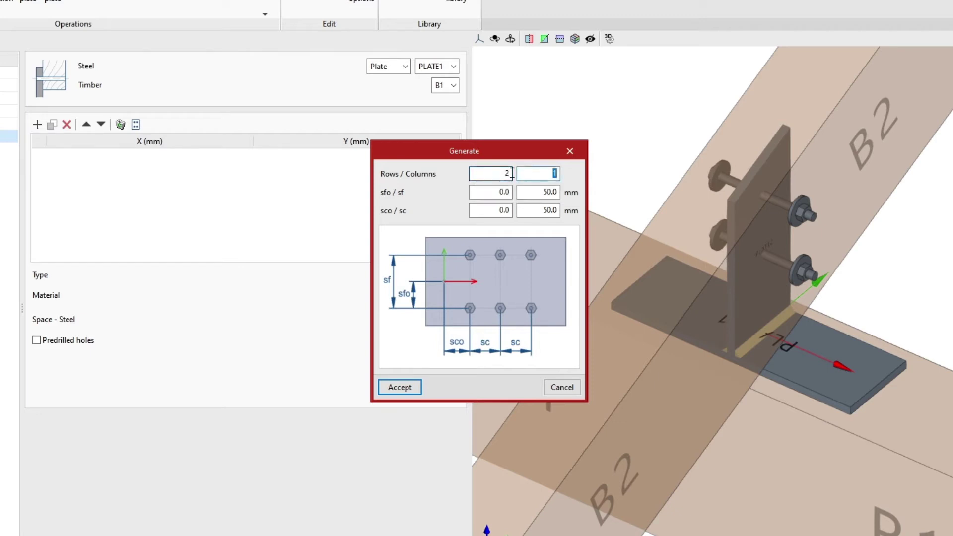
pyautogui.write('6')
pyautogui.press('Tab')
pyautogui.press('BackSpace')
pyautogui.write('-18')
pyautogui.press('Tab')
pyautogui.write('36')
pyautogui.press('Tab')
# Start the columns at −105 mm with 42 mm spacing, accept the grid and review the coordinates
pyautogui.press('BackSpace')
pyautogui.write('-105')
pyautogui.press('Tab')
pyautogui.write('42')
pyautogui.press('Tab')
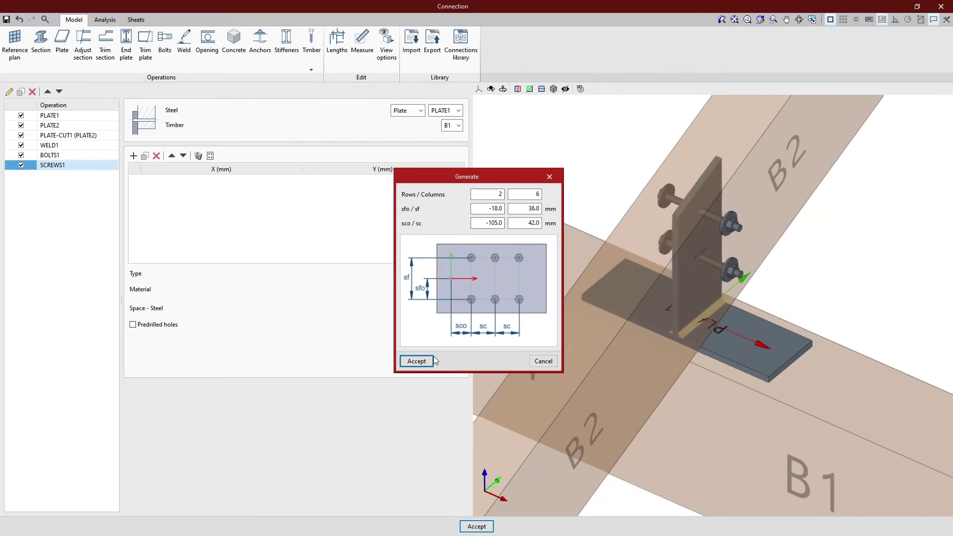
pyautogui.click(399, 388)
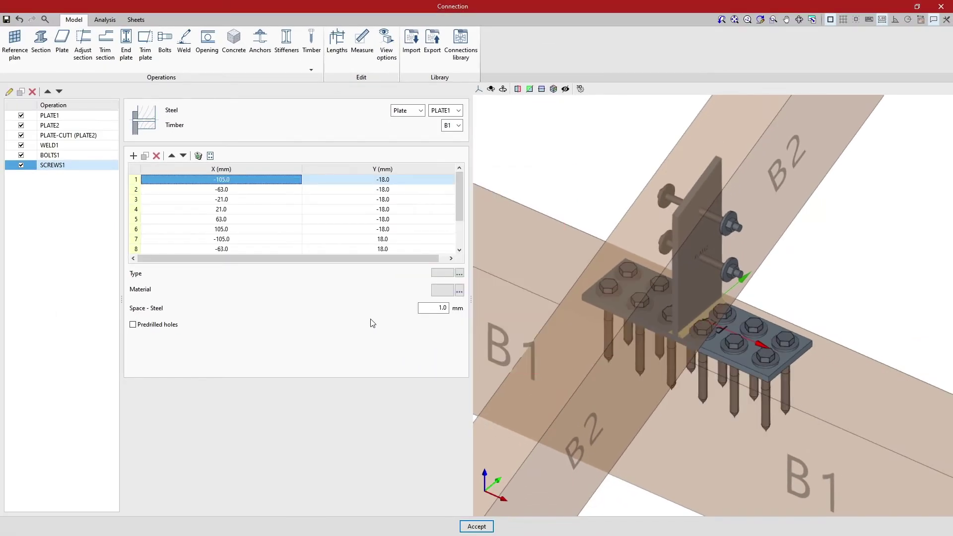
pyautogui.scroll(-1, 256, 191)
pyautogui.scroll(-1, 257, 191)
pyautogui.scroll(2, 256, 191)
# Choose EN 14592 Oval Head screws, 8 mm nominal diameter and 100.0 mm long
pyautogui.click(460, 274)
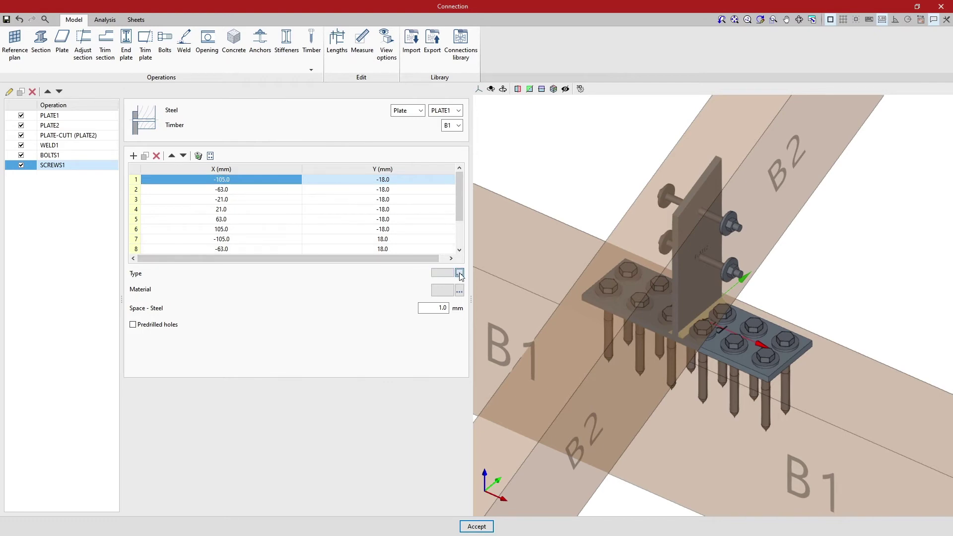
pyautogui.click(459, 274)
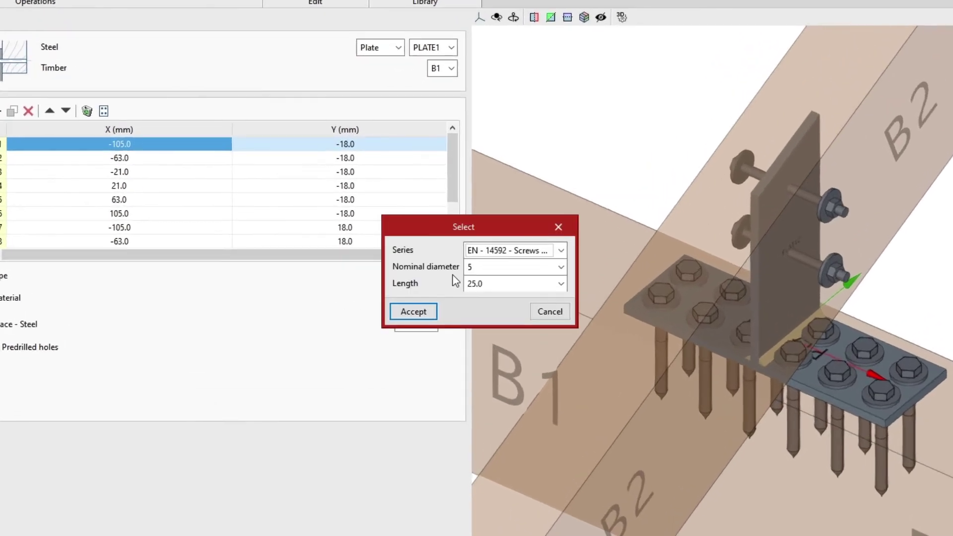
pyautogui.click(561, 250)
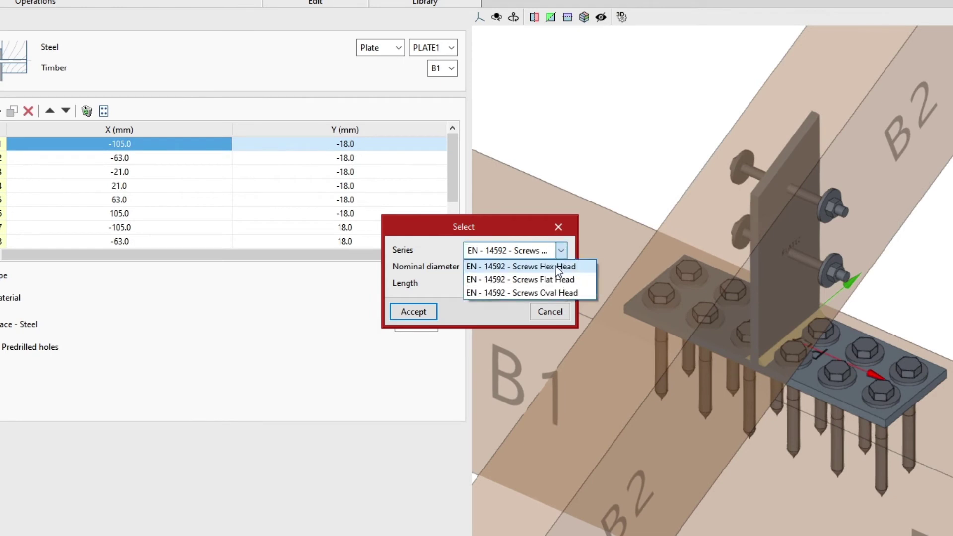
pyautogui.click(552, 291)
pyautogui.click(561, 267)
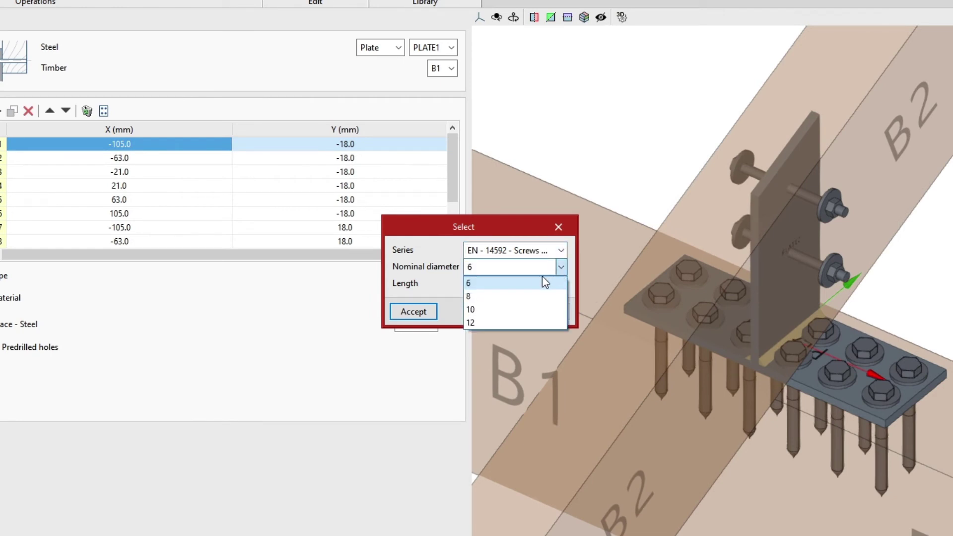
pyautogui.click(505, 300)
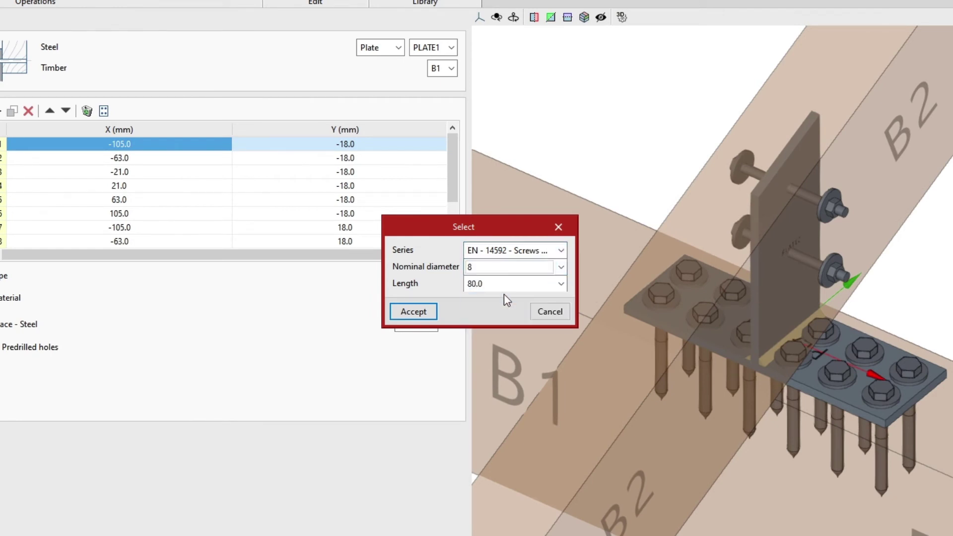
pyautogui.click(504, 287)
pyautogui.click(501, 324)
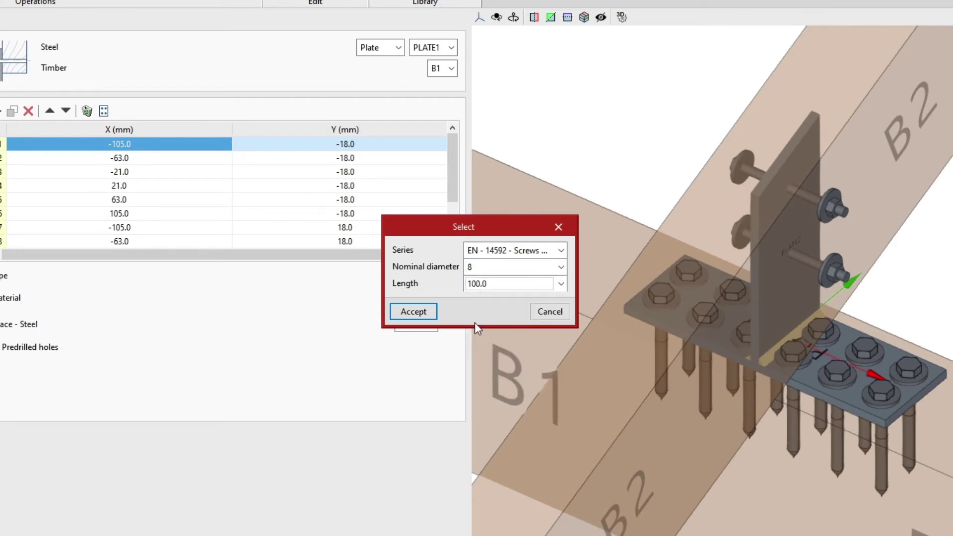
pyautogui.click(434, 311)
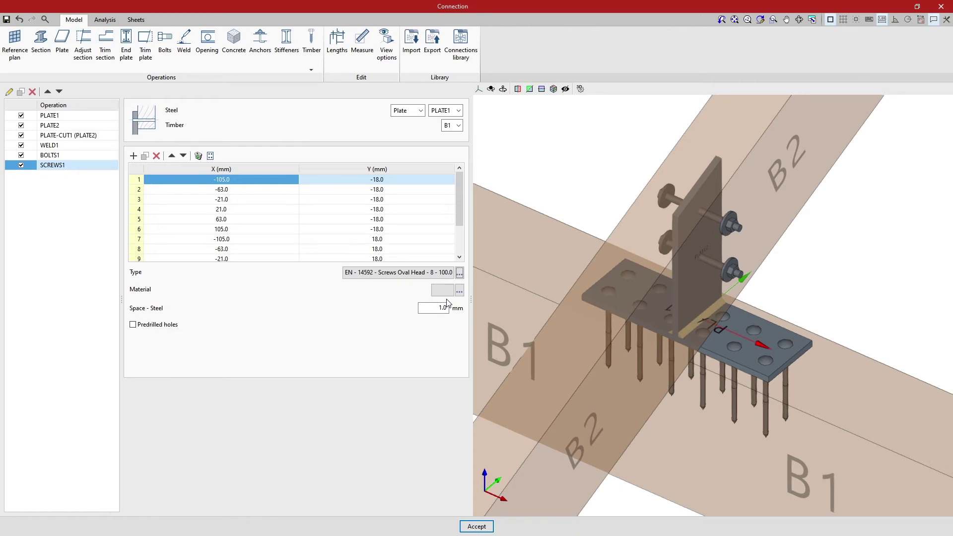
pyautogui.doubleClick(406, 273)
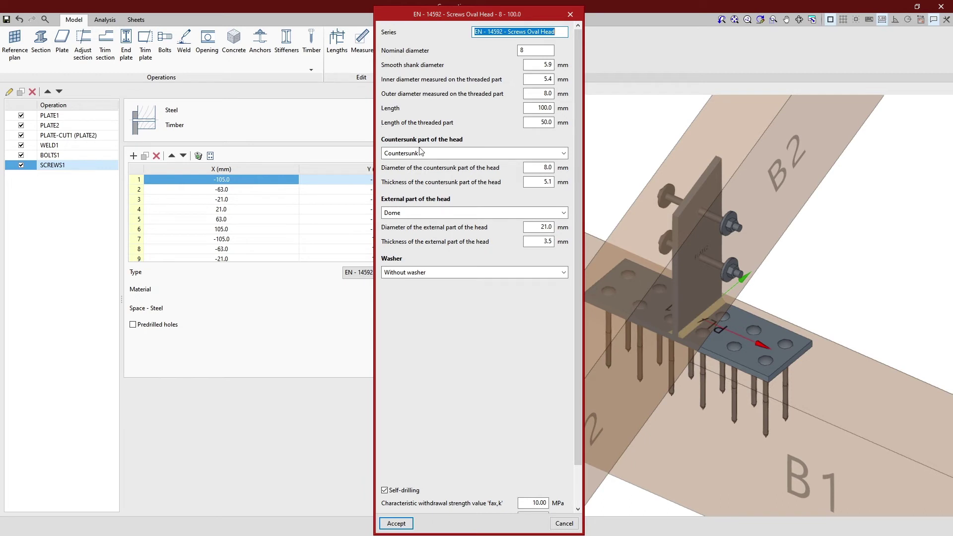
pyautogui.click(443, 155)
pyautogui.click(443, 155)
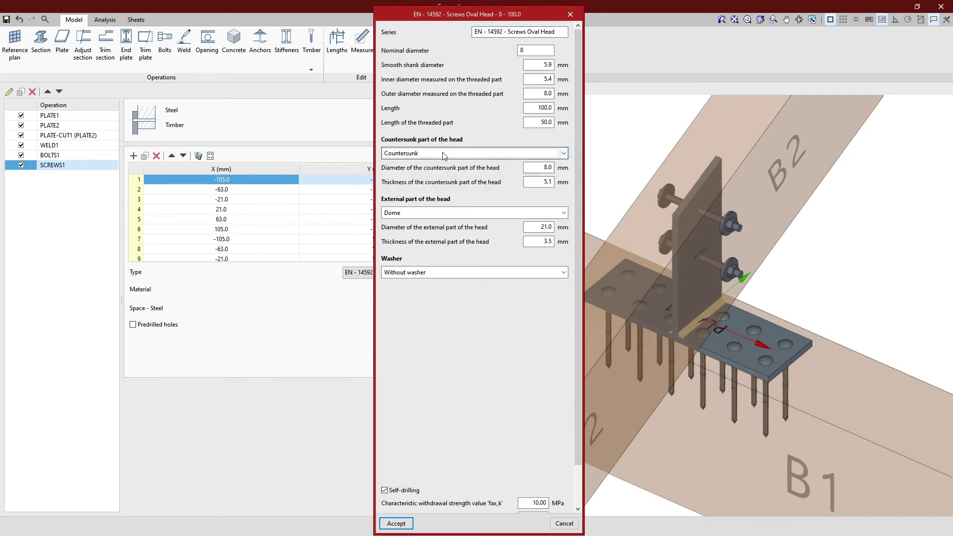
pyautogui.click(440, 213)
pyautogui.click(440, 214)
pyautogui.click(440, 273)
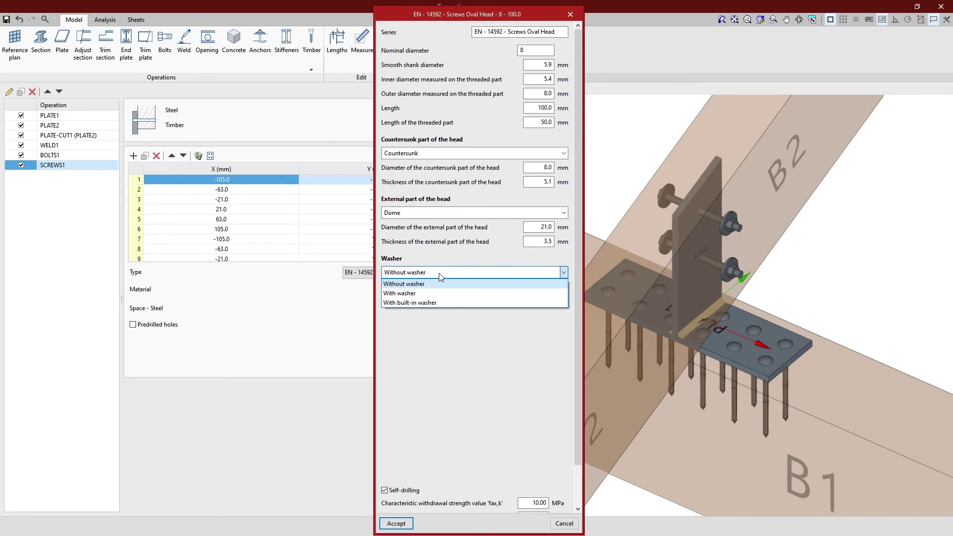
pyautogui.click(440, 274)
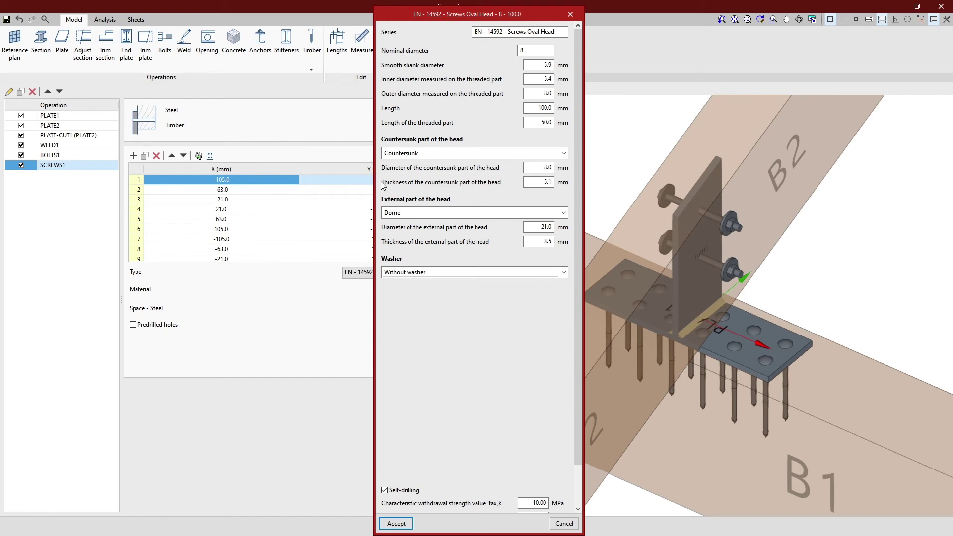
pyautogui.click(568, 18)
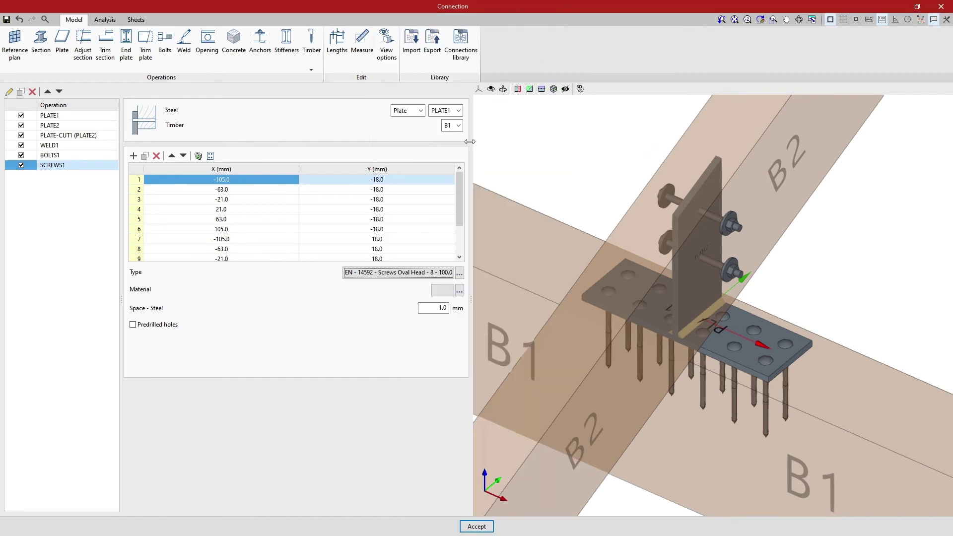
# Assign grade 6.8 as the screw material and open its properties
pyautogui.click(459, 291)
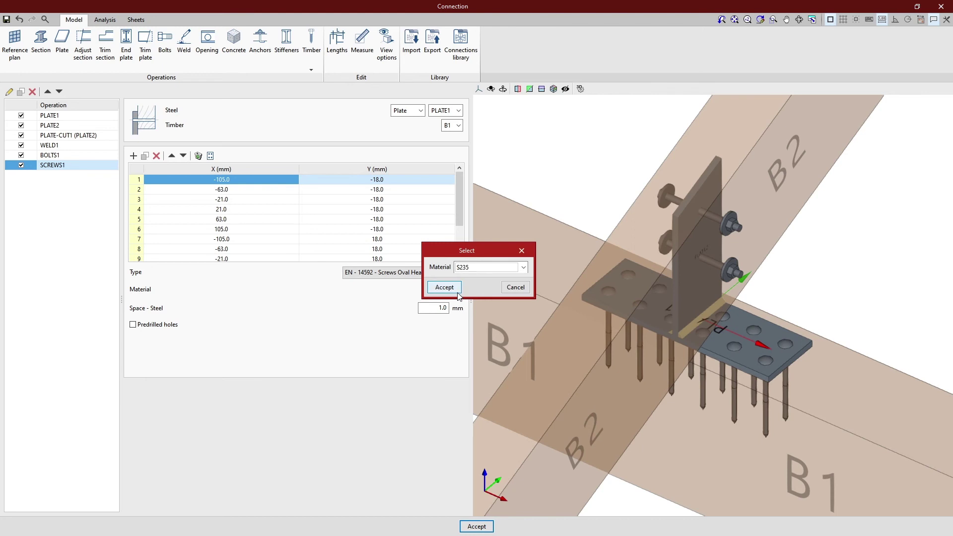
pyautogui.click(523, 268)
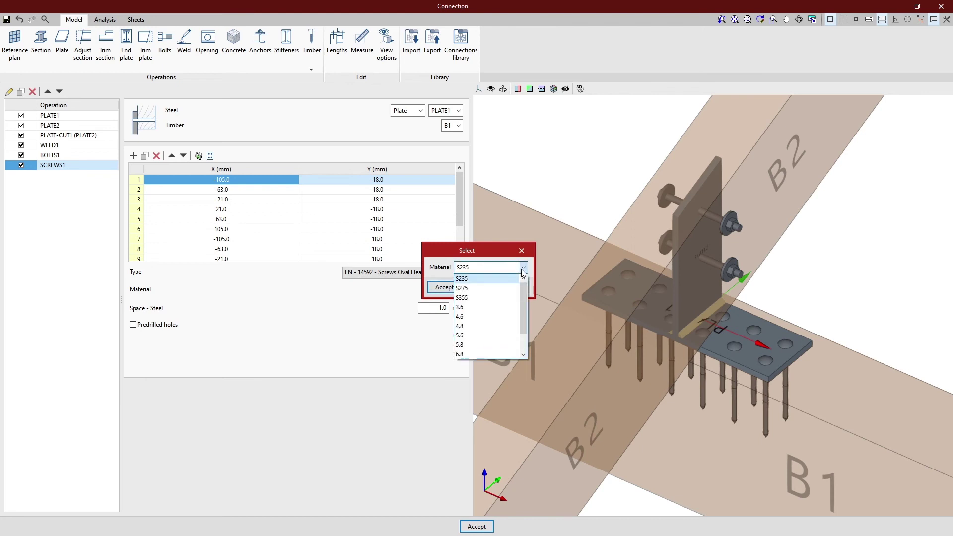
pyautogui.click(478, 354)
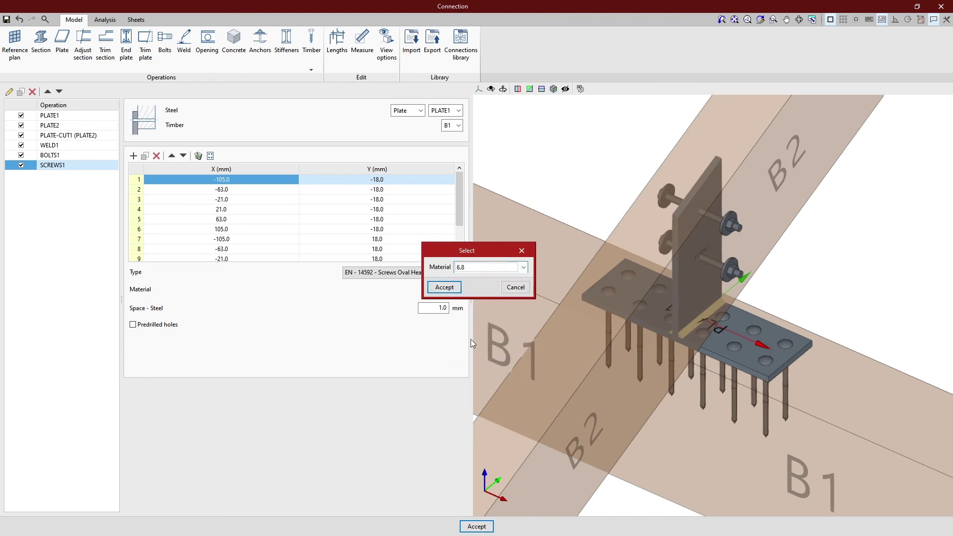
pyautogui.click(445, 288)
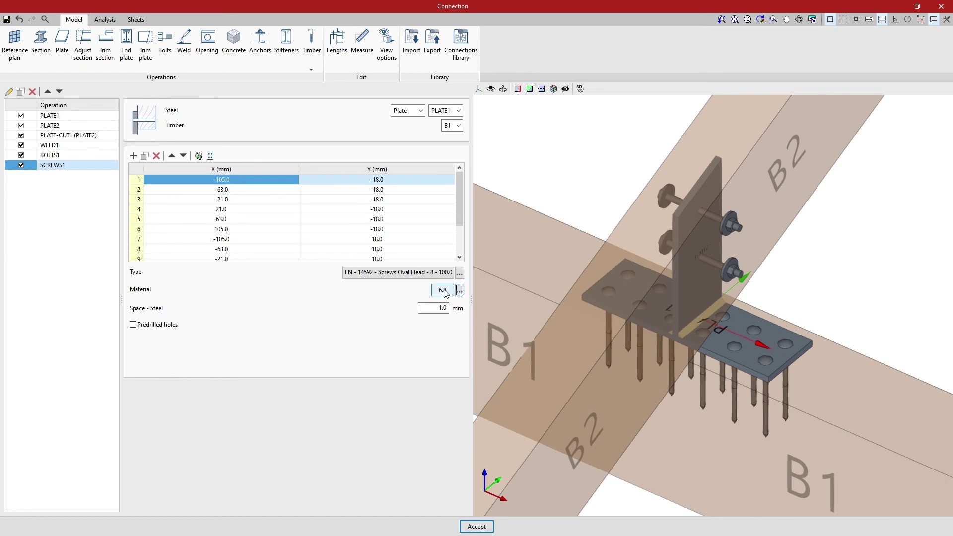
pyautogui.click(446, 292)
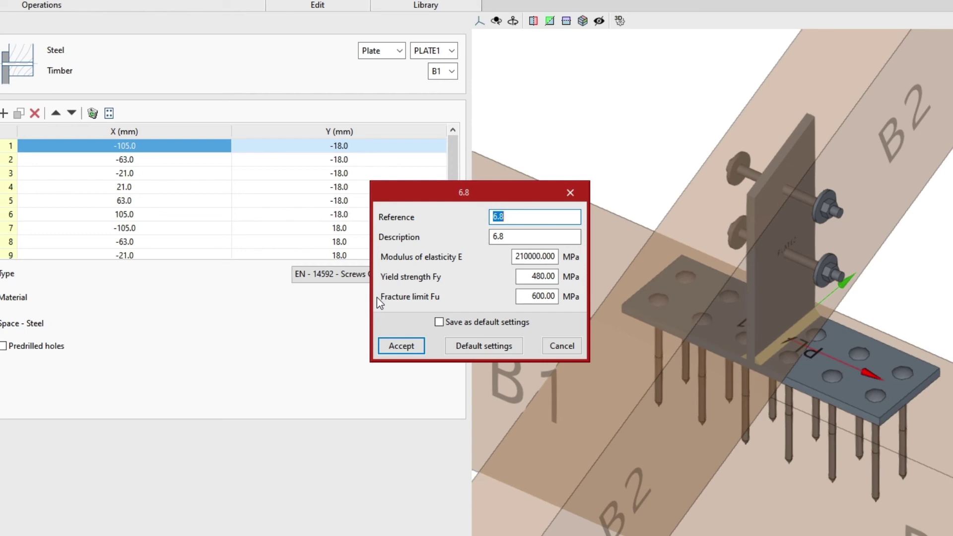
# Accept the 6.8 material properties and enable predrilled holes
pyautogui.click(410, 346)
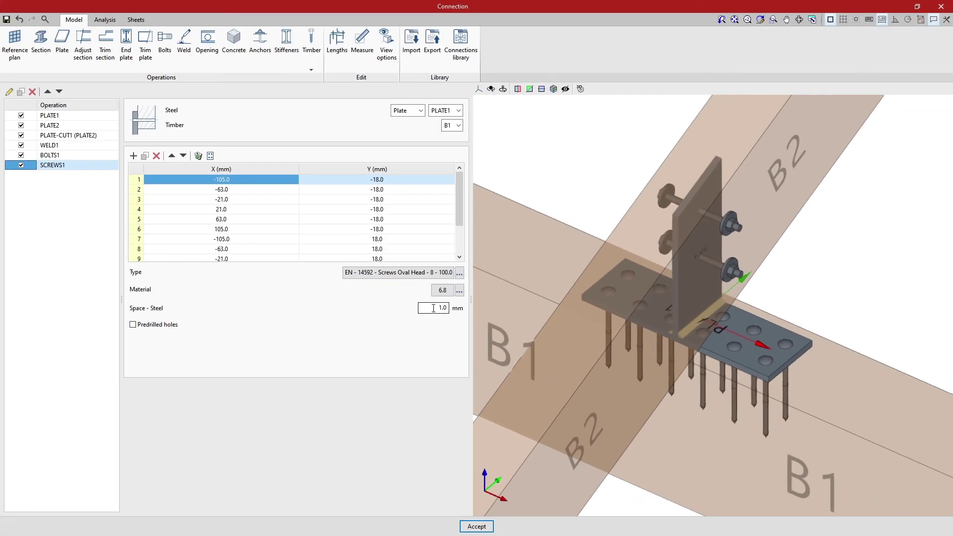
pyautogui.click(447, 307)
pyautogui.click(133, 329)
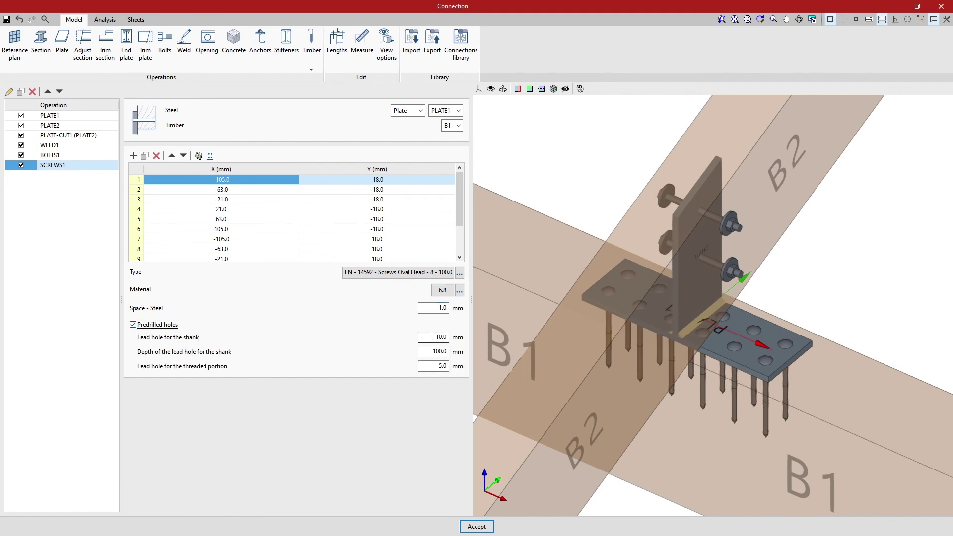
# Set a 4.0 mm shank lead hole 90.0 mm deep and a 4.0 mm threaded-portion hole
pyautogui.moveTo(432, 337); pyautogui.dragTo(456, 340)
pyautogui.write('4')
pyautogui.press('Tab')
pyautogui.write('90')
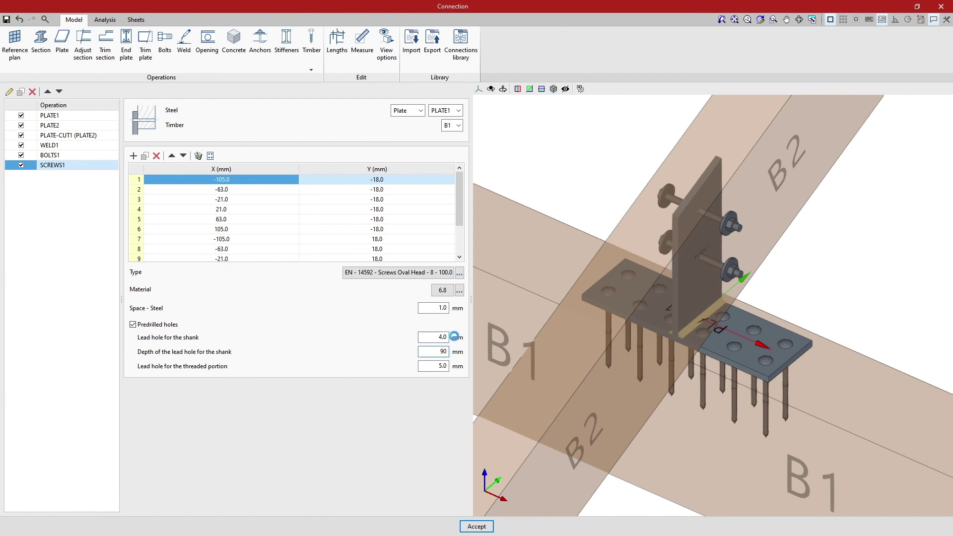
pyautogui.press('Tab')
pyautogui.write('4')
pyautogui.press('Tab')
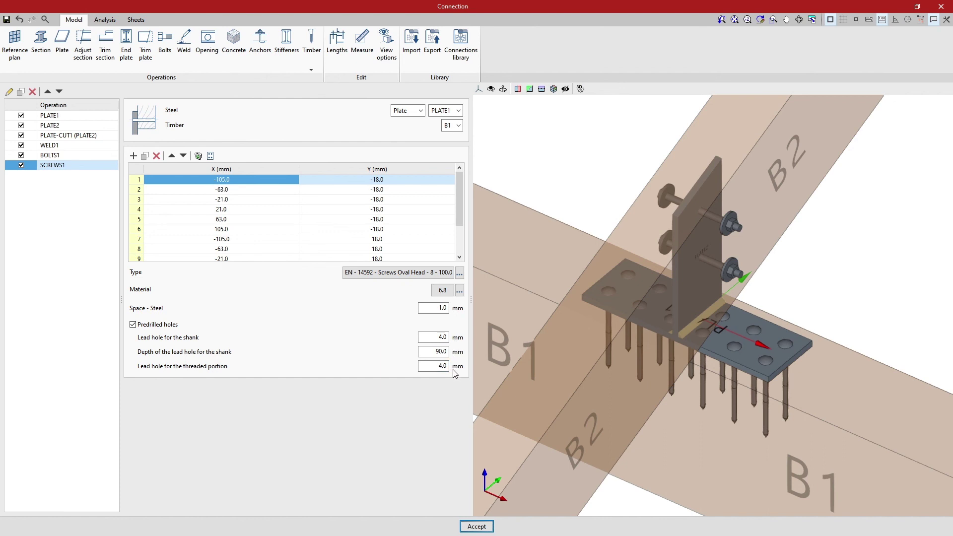